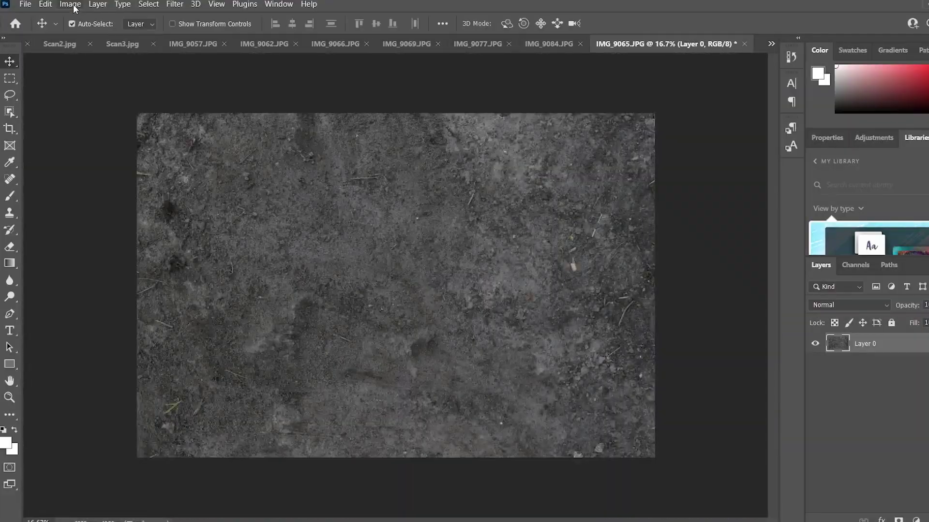
Step: Desaturate the dirt ground photo in Photoshop and bring up a Substance Painter layer menu
left_click(71, 4)
left_click(231, 277)
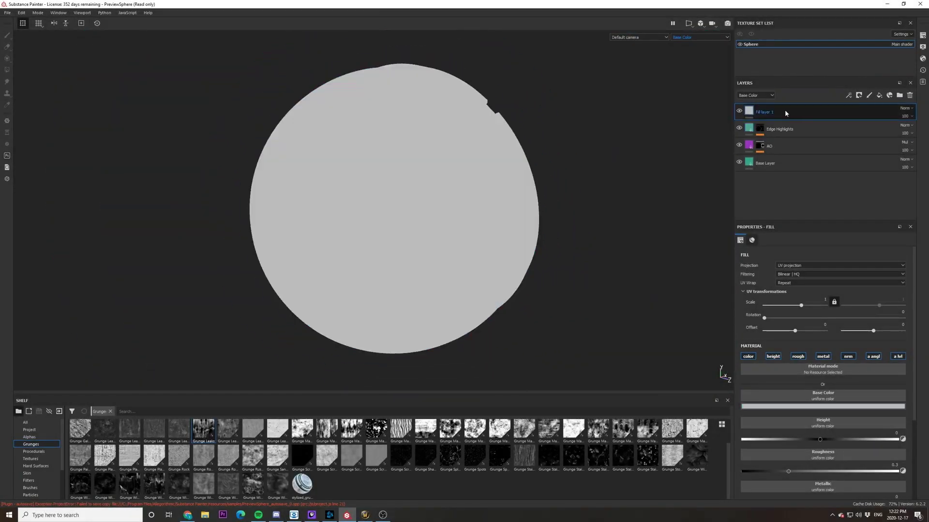
right_click(785, 109)
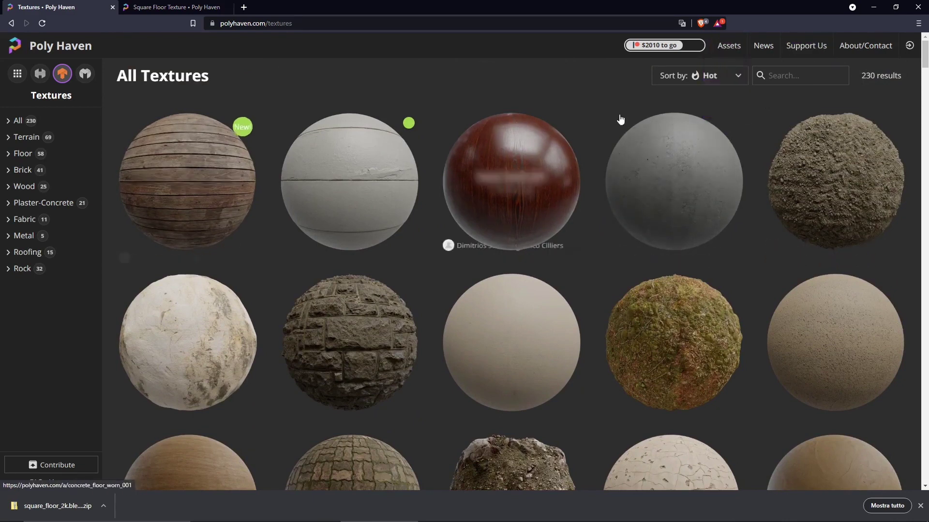
scroll(453, 218, "down", 2)
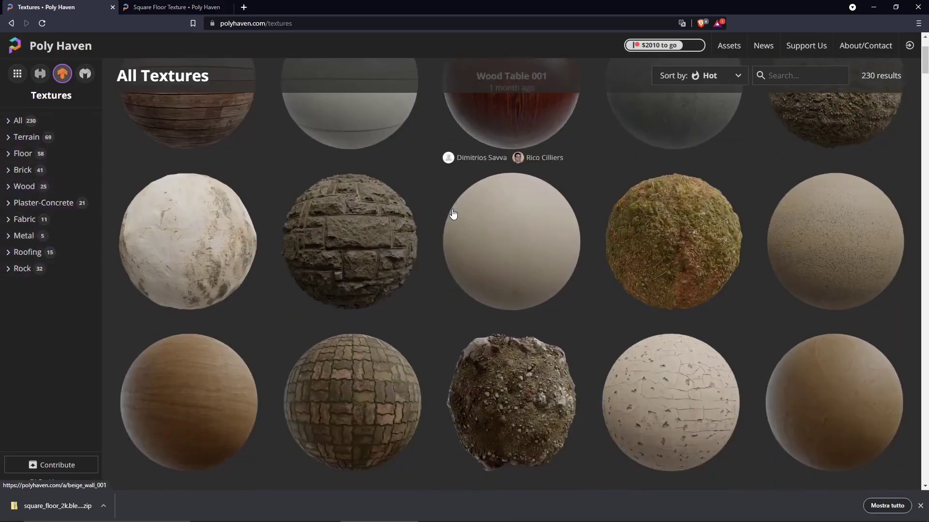
scroll(453, 217, "down", 3)
scroll(452, 217, "down", 3)
scroll(449, 212, "down", 2)
scroll(449, 212, "up", 3)
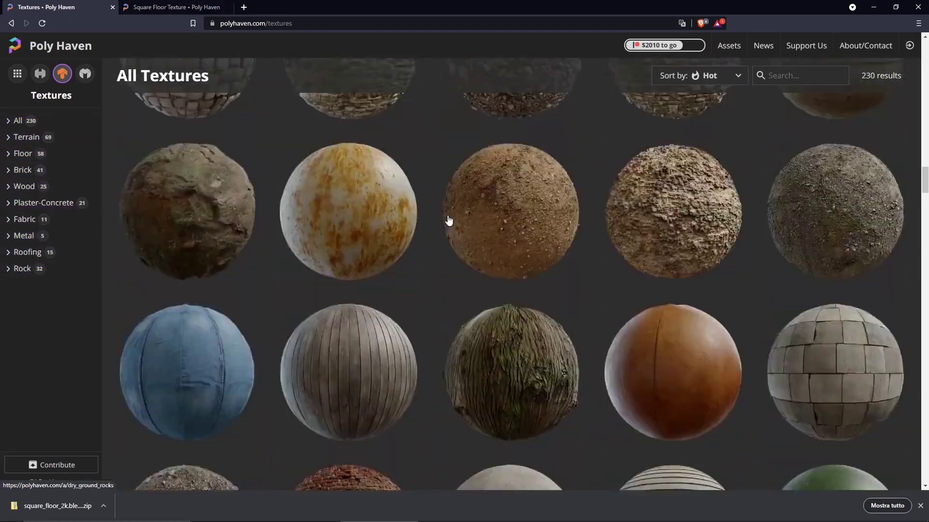
scroll(446, 217, "up", 3)
scroll(445, 218, "up", 3)
scroll(445, 235, "up", 2)
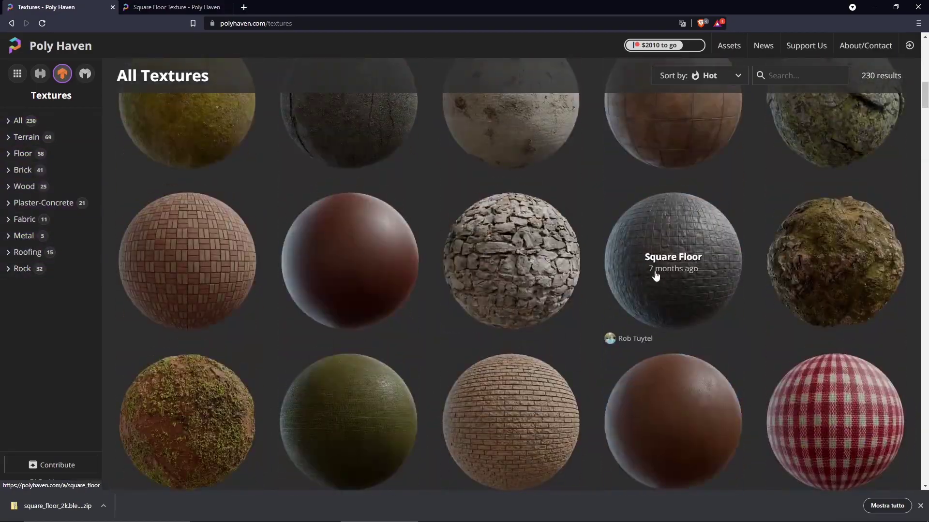
Step: Open the Square Floor texture page and preview it on the interactive 3D sphere
left_click(136, 7)
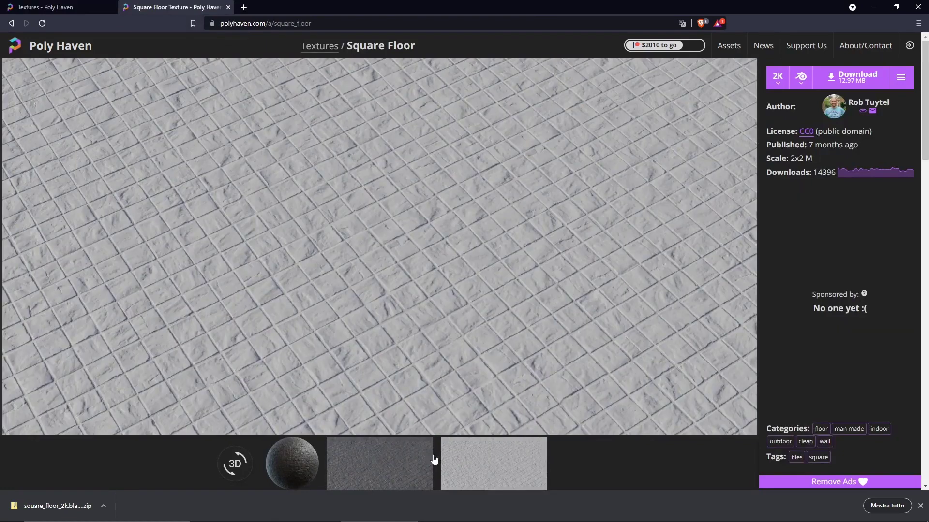
left_click(430, 460)
left_click(232, 464)
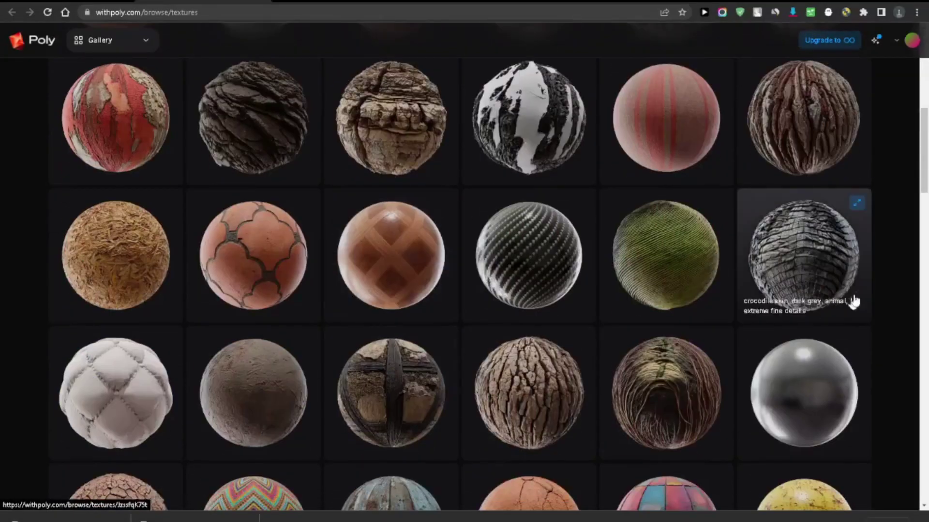
scroll(878, 305, "down", 2)
scroll(878, 305, "down", 5)
scroll(878, 310, "down", 3)
scroll(878, 309, "down", 2)
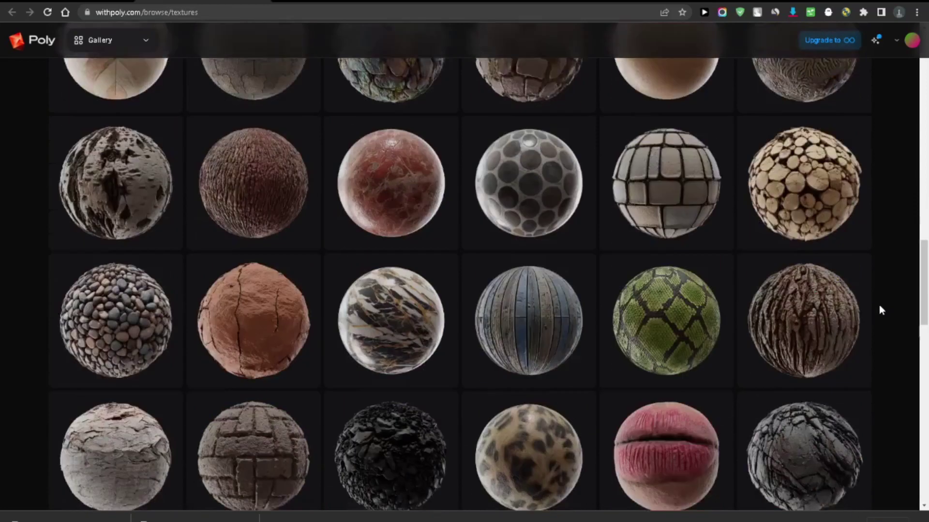
scroll(879, 309, "down", 2)
scroll(879, 309, "down", 3)
scroll(833, 491, "down", 5)
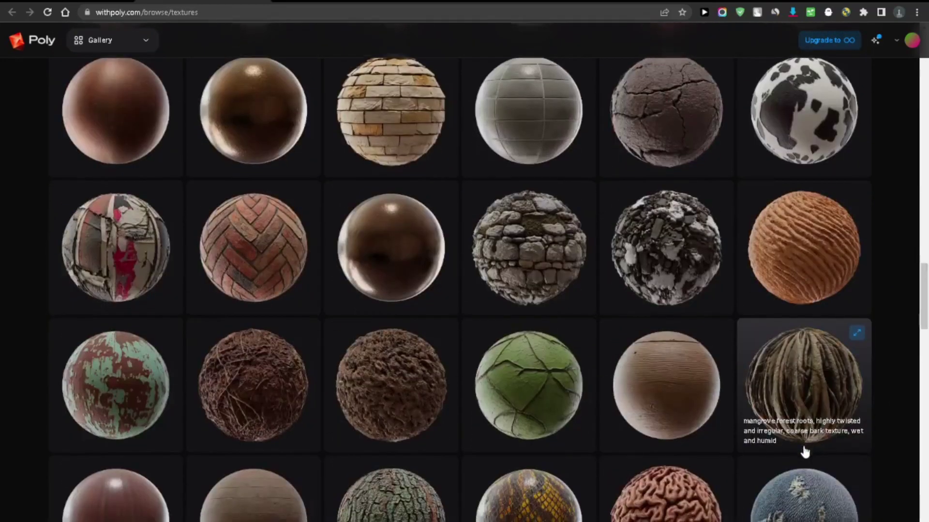
scroll(805, 452, "down", 4)
scroll(798, 422, "down", 4)
scroll(783, 417, "down", 2)
scroll(768, 416, "down", 5)
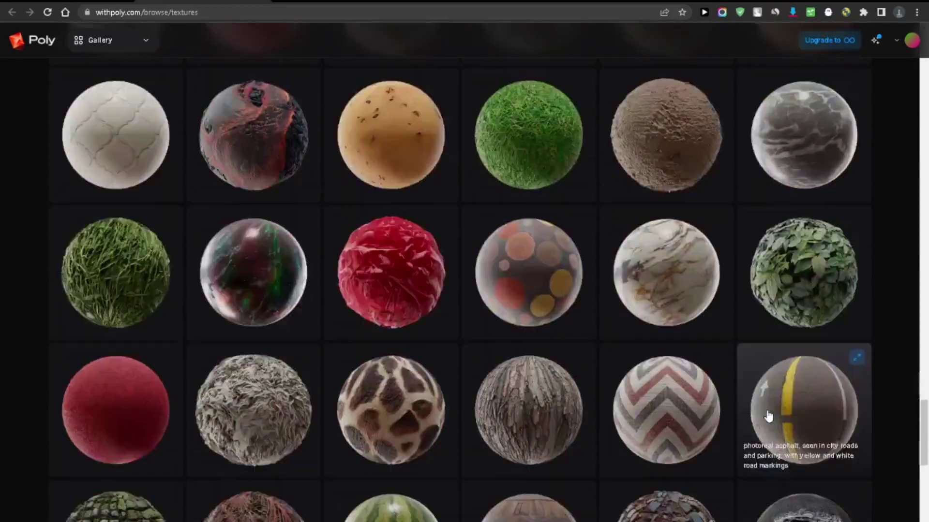
scroll(783, 407, "down", 5)
scroll(835, 436, "down", 4)
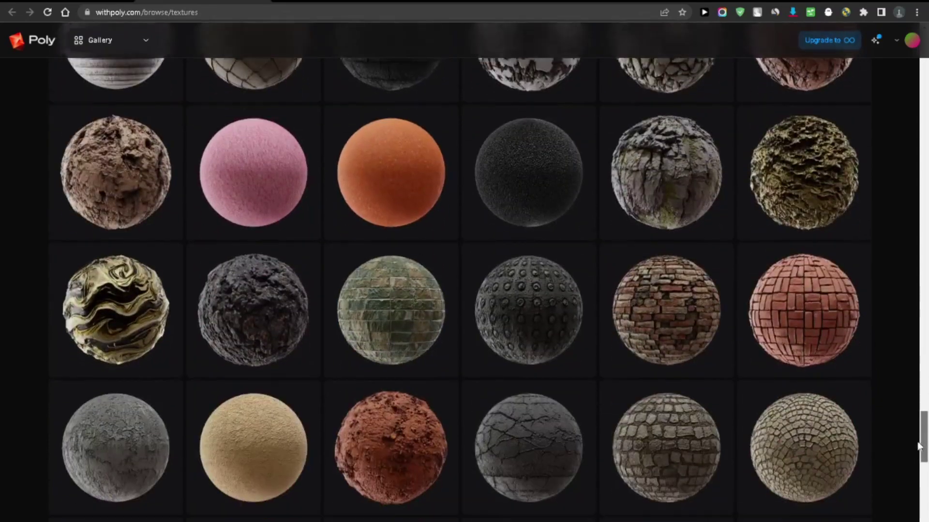
left_click_drag(922, 417, 922, 65)
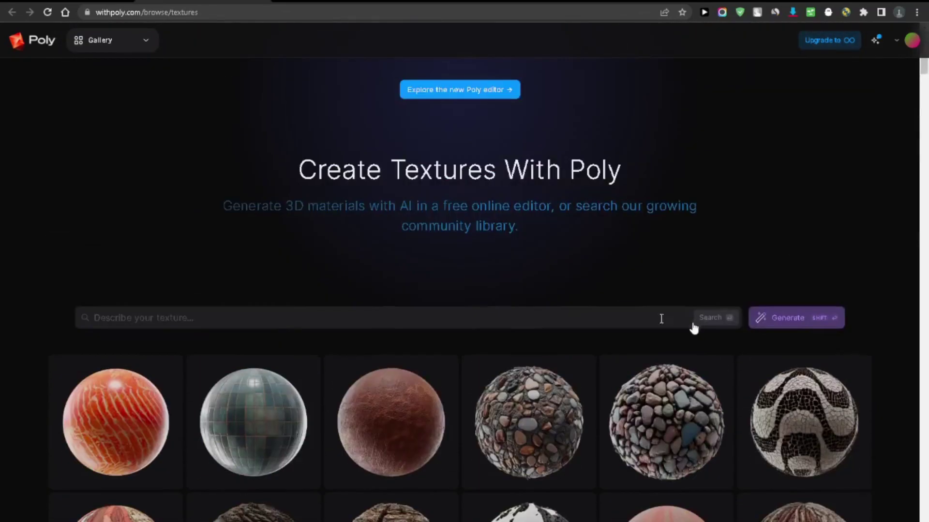
Step: Search the Poly texture library for 'gravel', returning 28 results
left_click(557, 318)
left_click(130, 367)
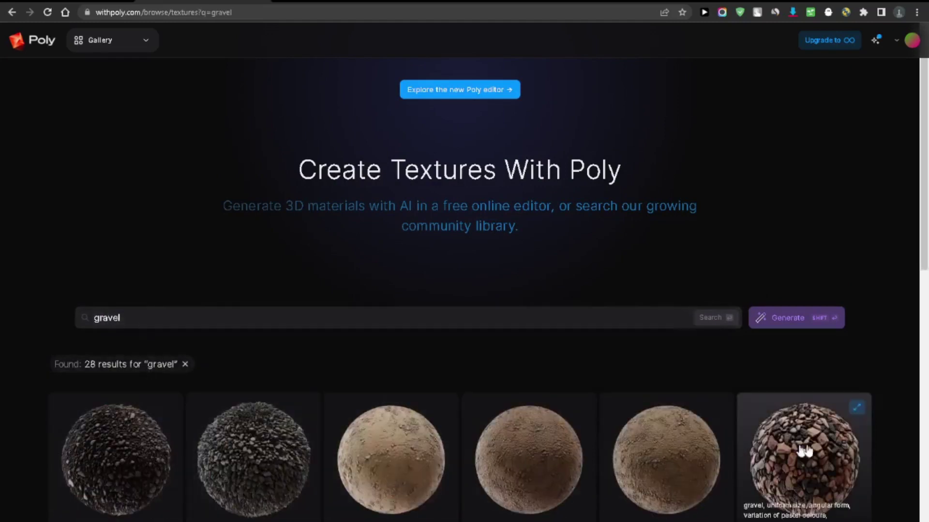
Step: Generate the gravel texture and step through its maps, including the normal and light grey maps
left_click(825, 321)
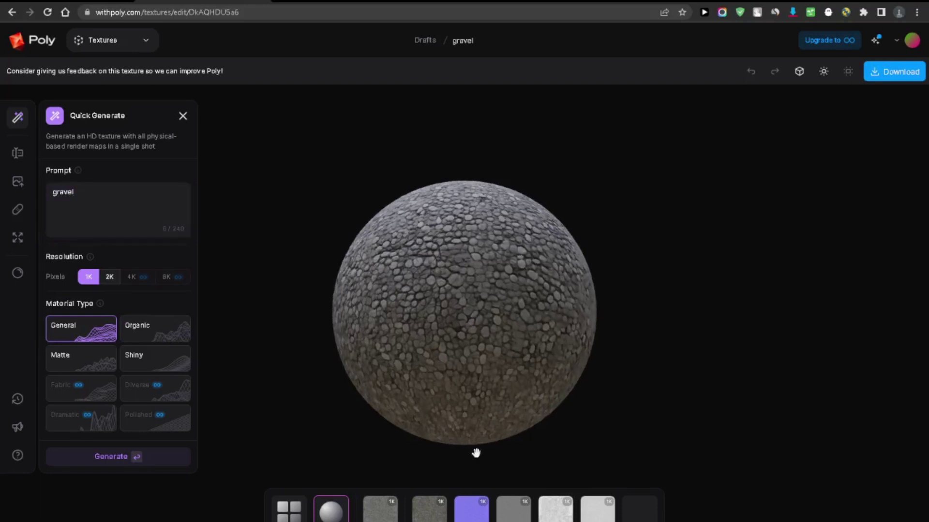
left_click(381, 508)
left_click(429, 508)
left_click(472, 508)
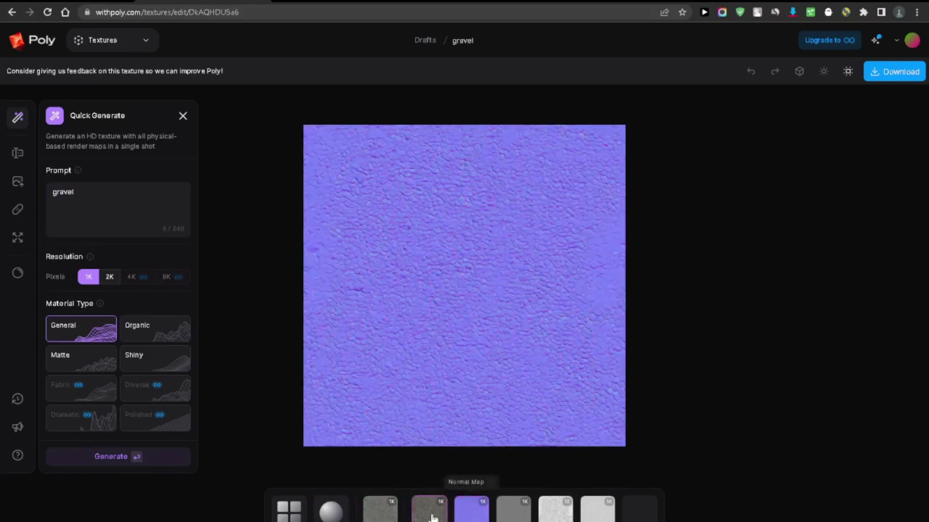
left_click(514, 508)
left_click(555, 508)
left_click(598, 508)
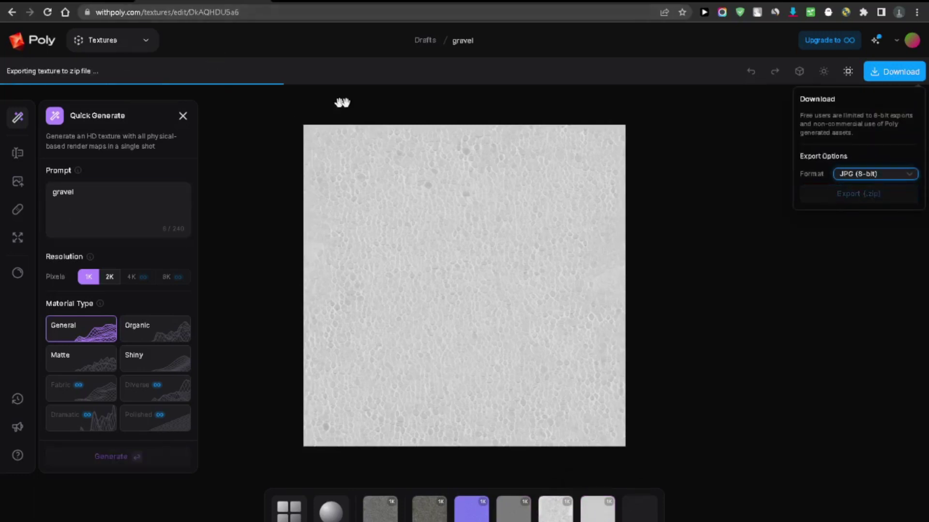
scroll(646, 230, "down", 3)
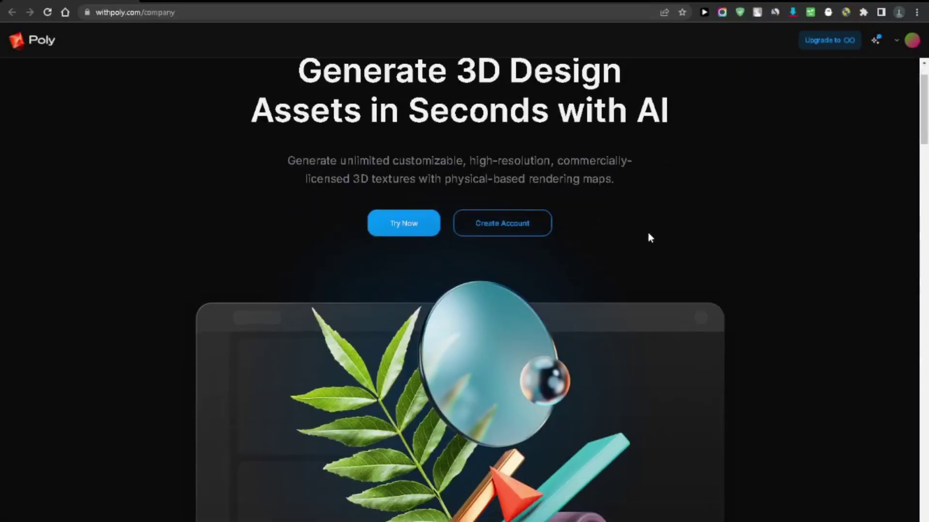
scroll(356, 153, "down", 5)
scroll(795, 294, "down", 3)
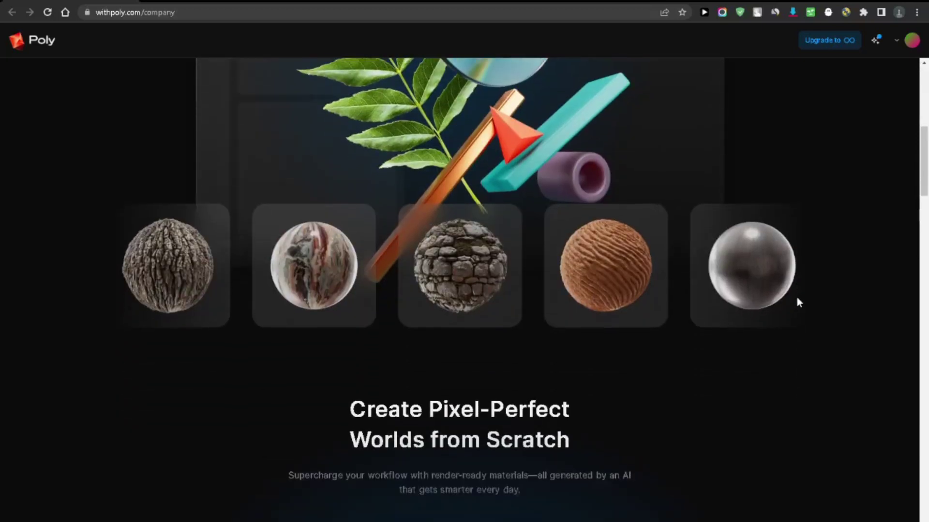
scroll(796, 302, "down", 3)
scroll(797, 302, "down", 1)
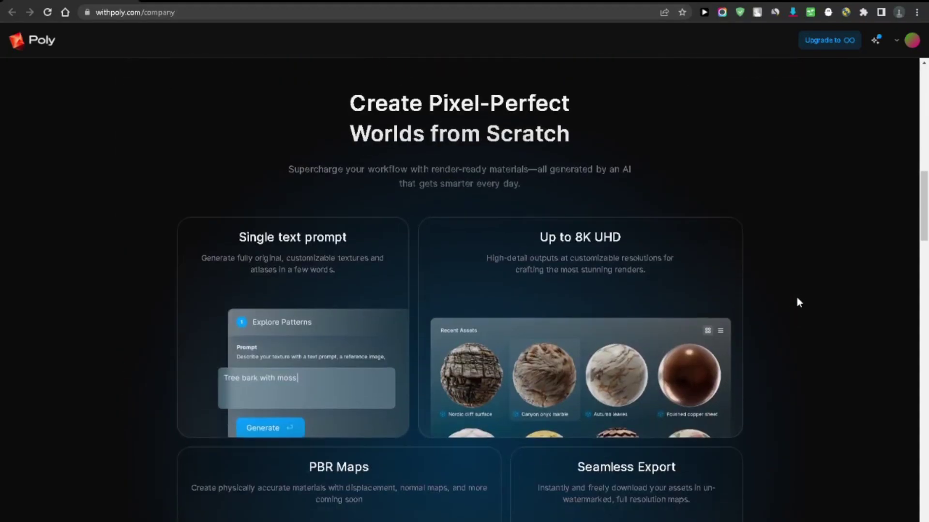
scroll(796, 301, "down", 2)
scroll(796, 296, "down", 3)
scroll(795, 287, "down", 1)
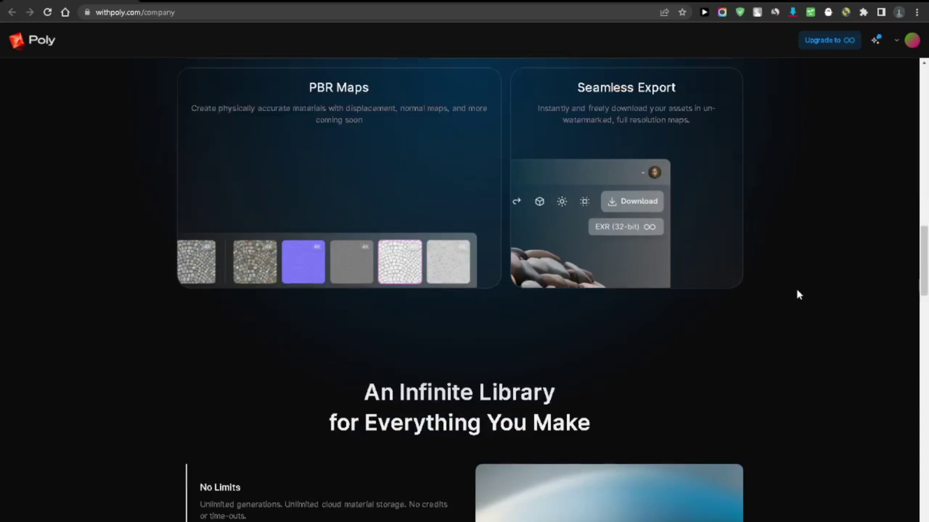
scroll(796, 288, "down", 3)
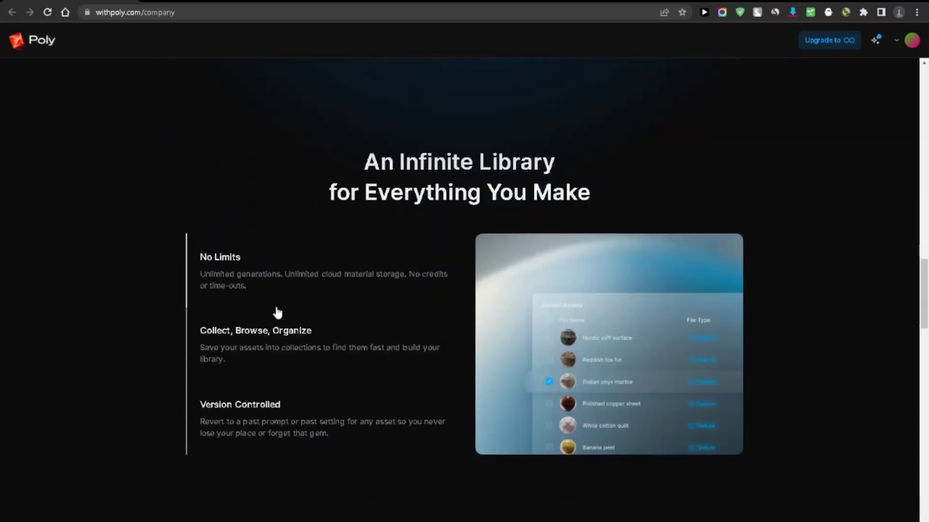
scroll(103, 314, "down", 1)
scroll(628, 252, "down", 1)
scroll(804, 269, "down", 2)
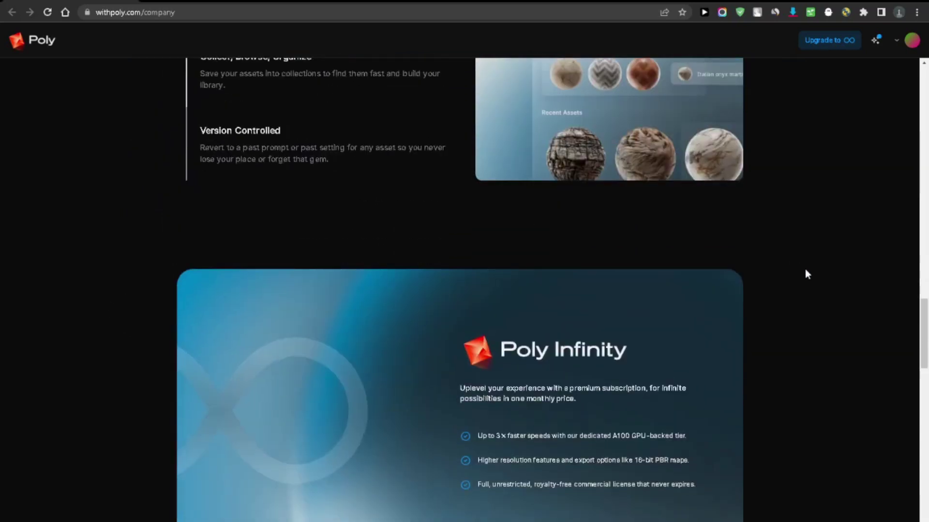
scroll(805, 270, "down", 2)
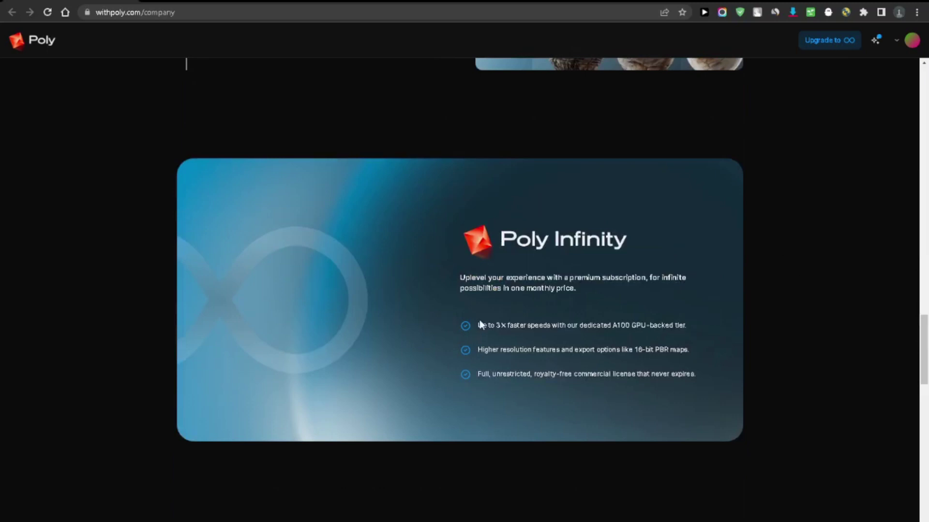
Step: Highlight the faster-speeds Poly Infinity perk on the company page, then clear the highlight
left_click_drag(479, 325, 642, 325)
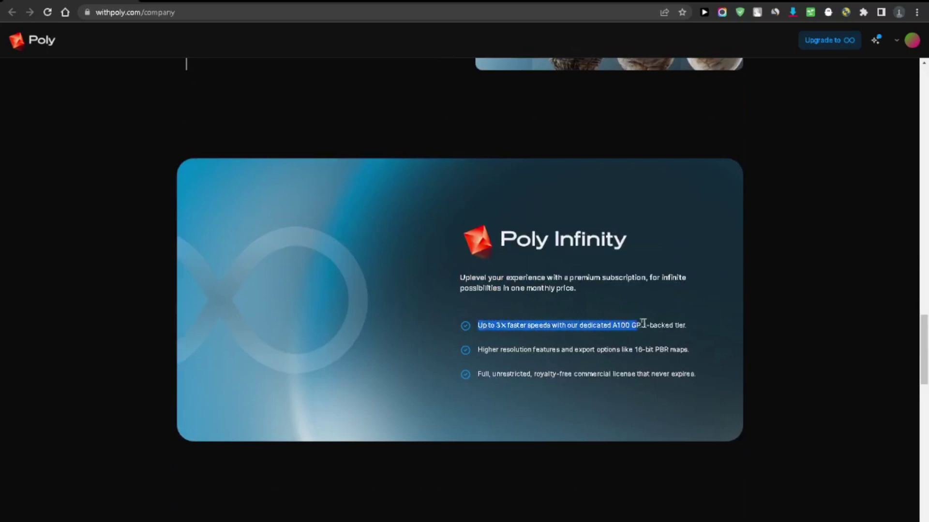
left_click(737, 351)
scroll(737, 342, "down", 1)
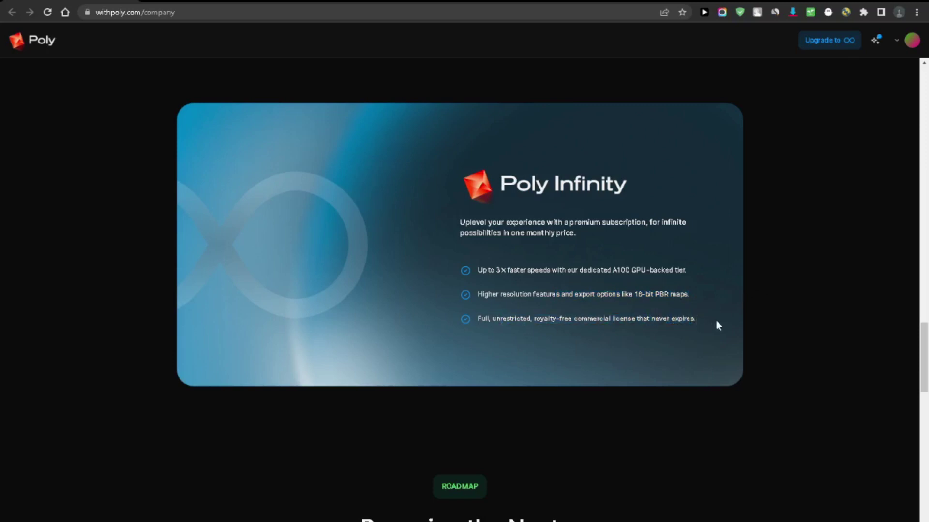
scroll(716, 321, "down", 4)
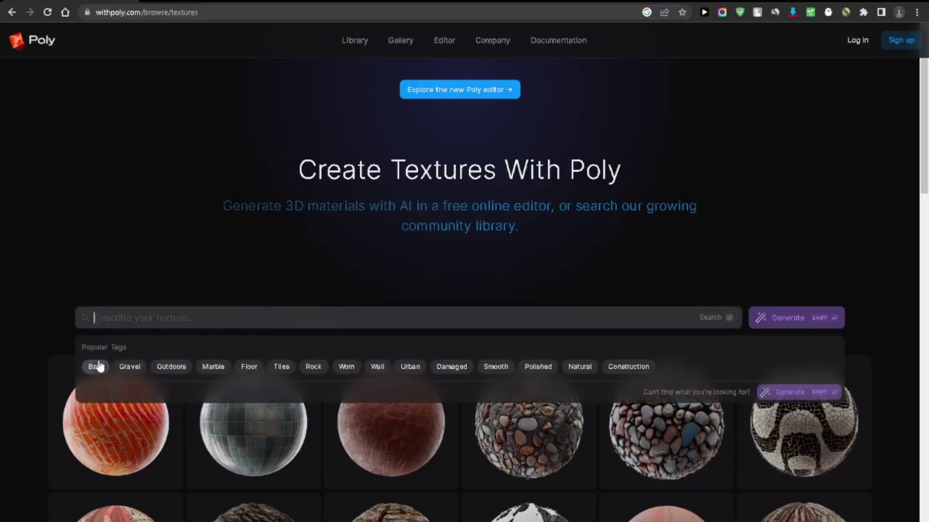
Step: Search the library for bark, then refine through the Brown and Clothing tags
left_click(98, 367)
scroll(414, 291, "down", 2)
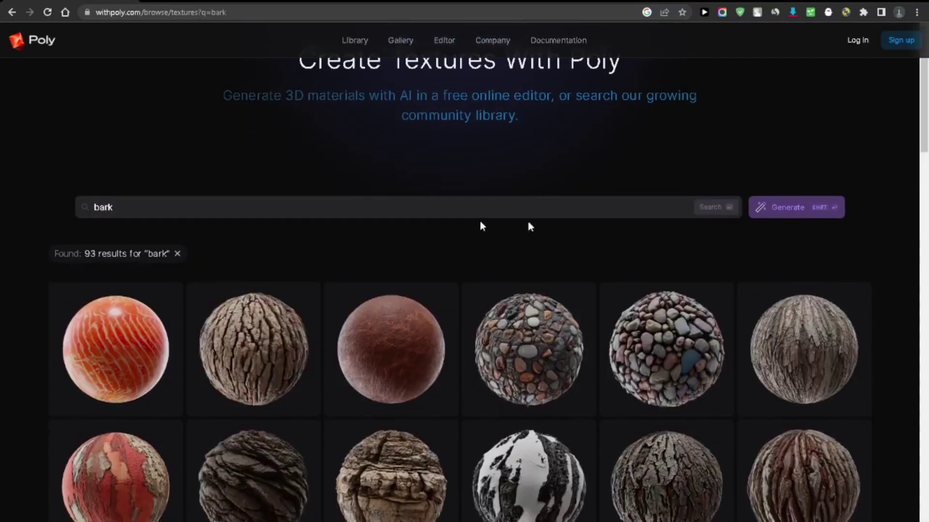
left_click(240, 208)
left_click(270, 257)
type("Brown")
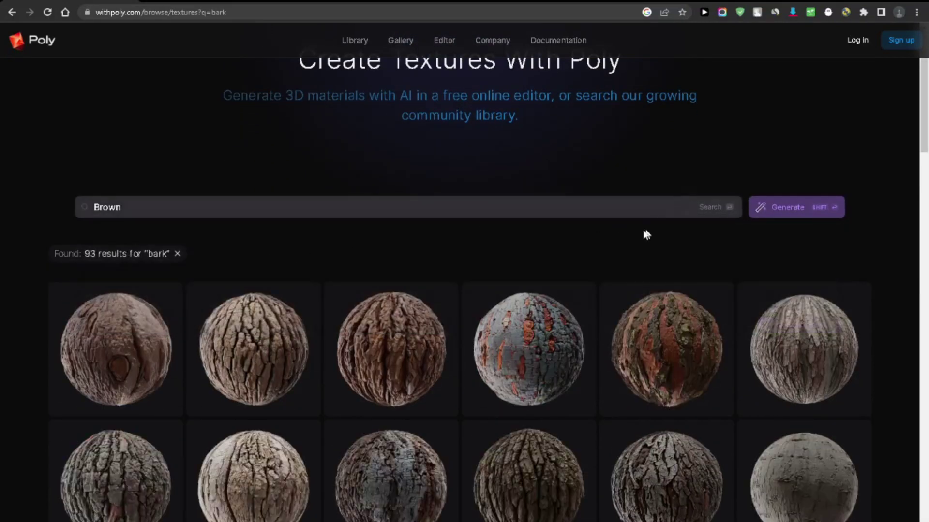
scroll(646, 234, "down", 1)
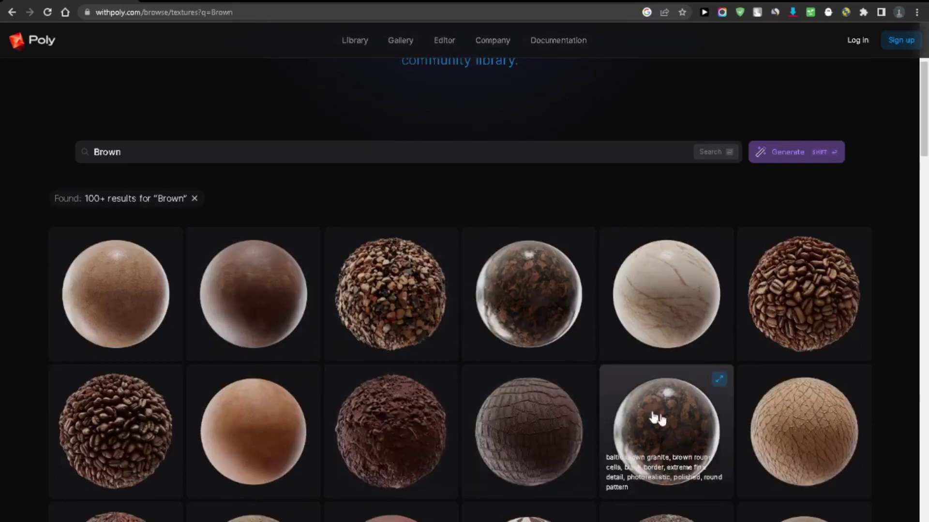
left_click(628, 157)
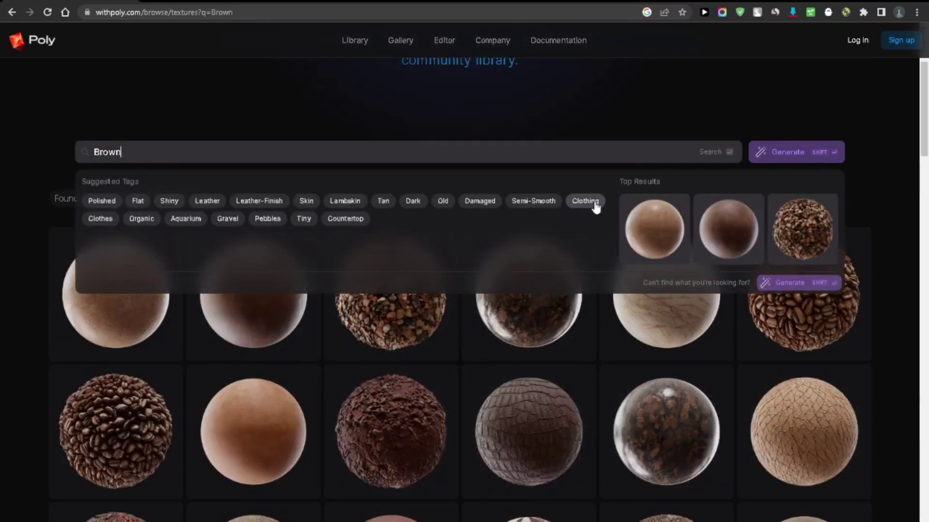
left_click(586, 201)
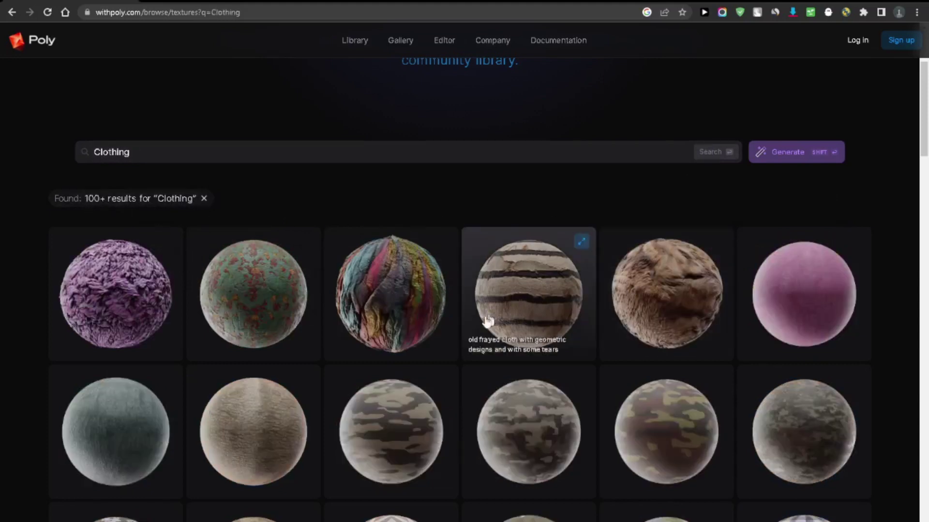
Step: Switch the search to the Flora tag, then to Old for 100+ results
left_click(632, 152)
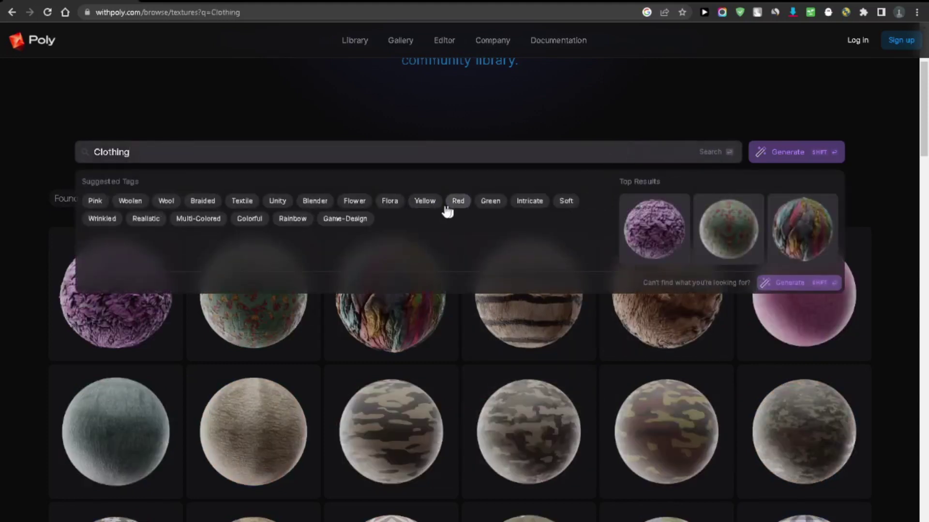
left_click(390, 202)
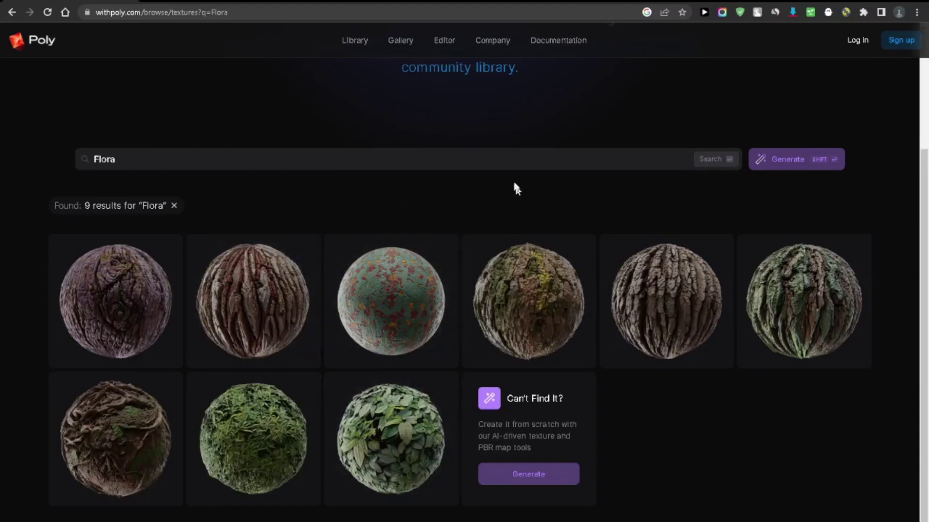
left_click(411, 155)
left_click(165, 227)
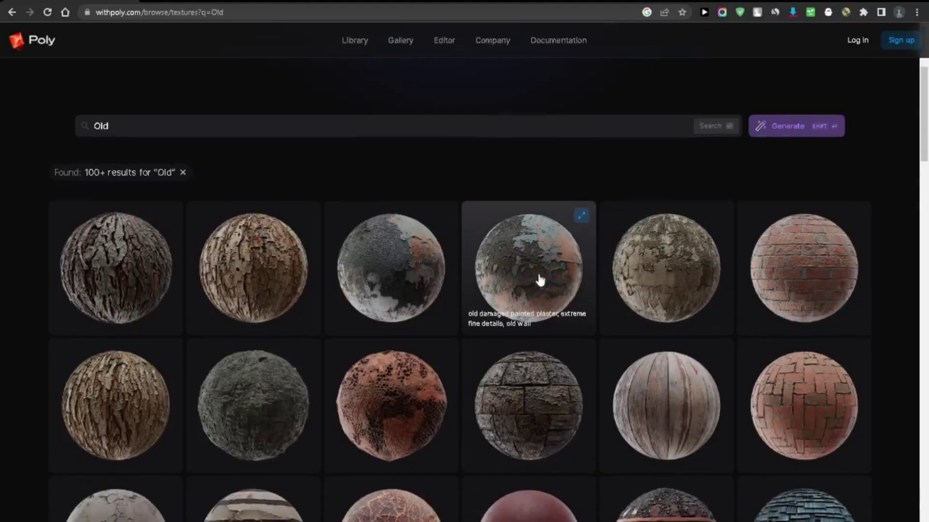
scroll(437, 366, "down", 5)
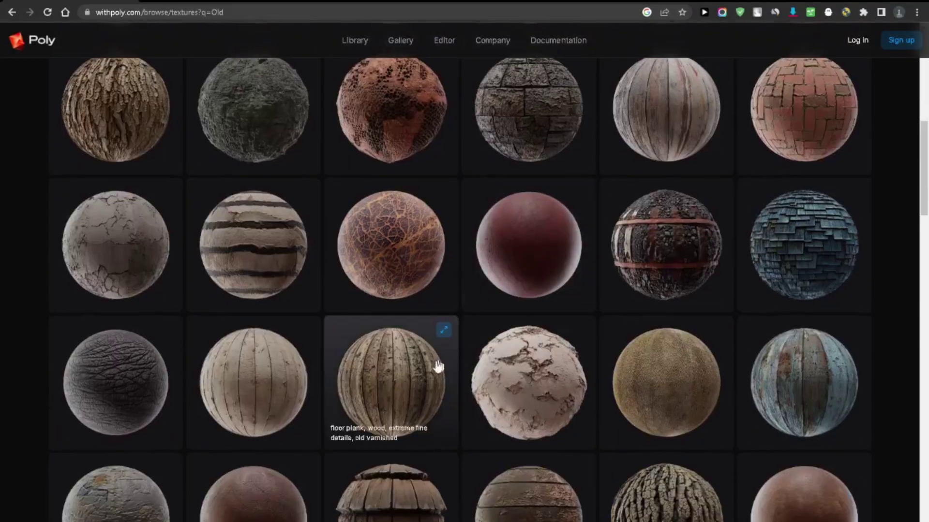
Step: Open the old varnished floor plank texture, orbit its sphere, and view the render and albedo maps
left_click(405, 374)
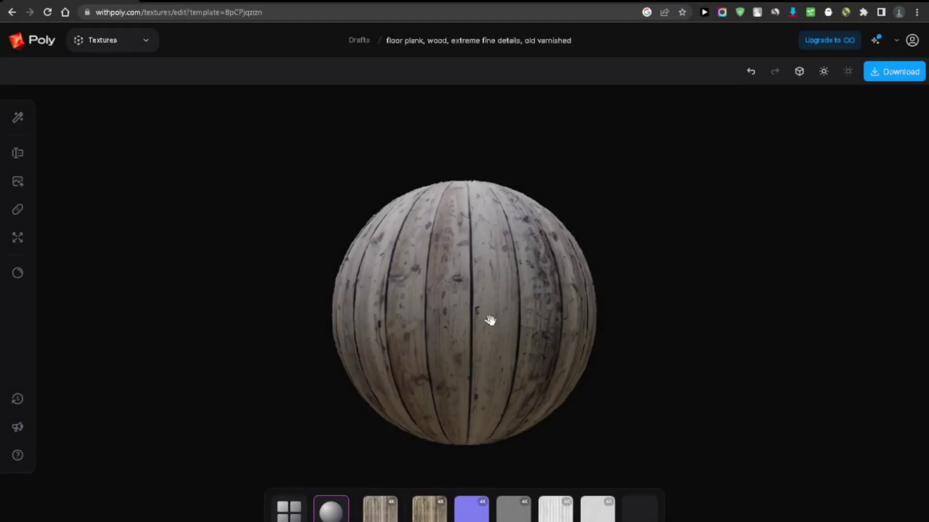
left_click_drag(490, 321, 575, 353)
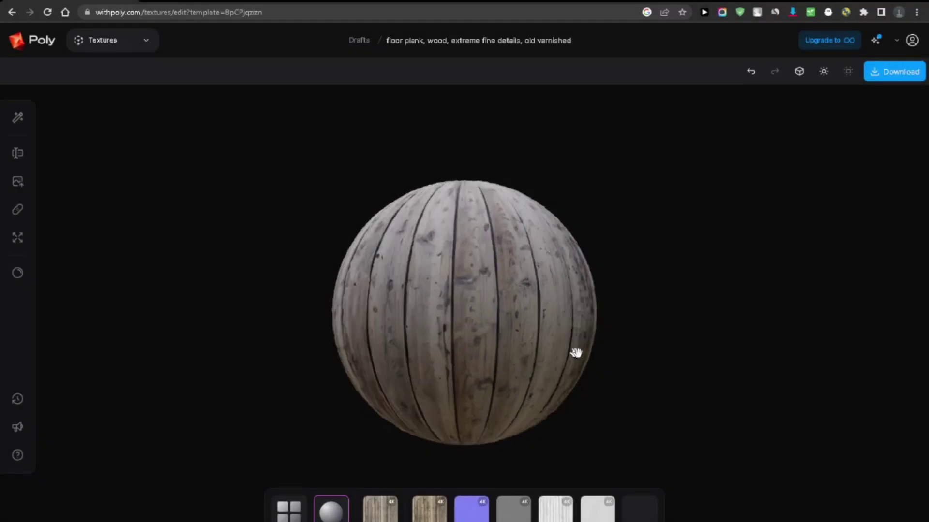
mouse_move(636, 354)
left_mouse_down()
mouse_move(414, 357)
mouse_move(526, 292)
left_mouse_up()
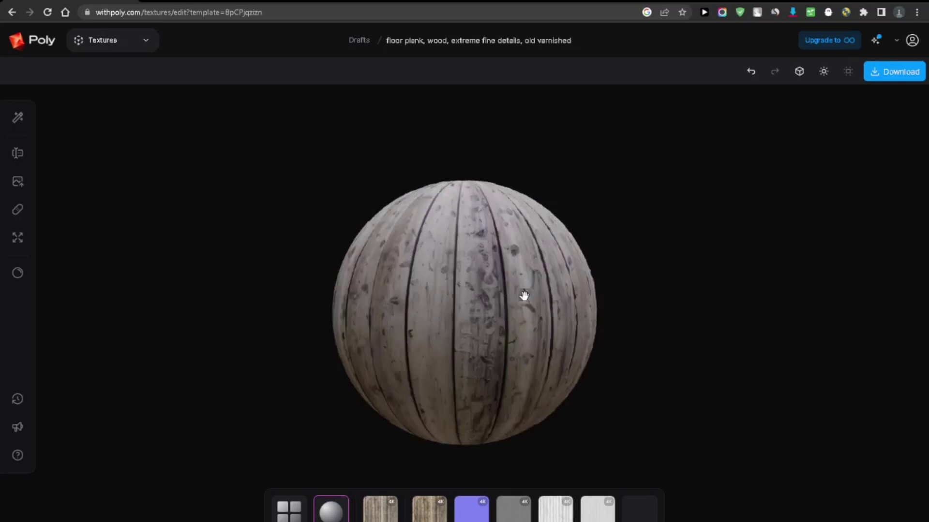
left_click(385, 514)
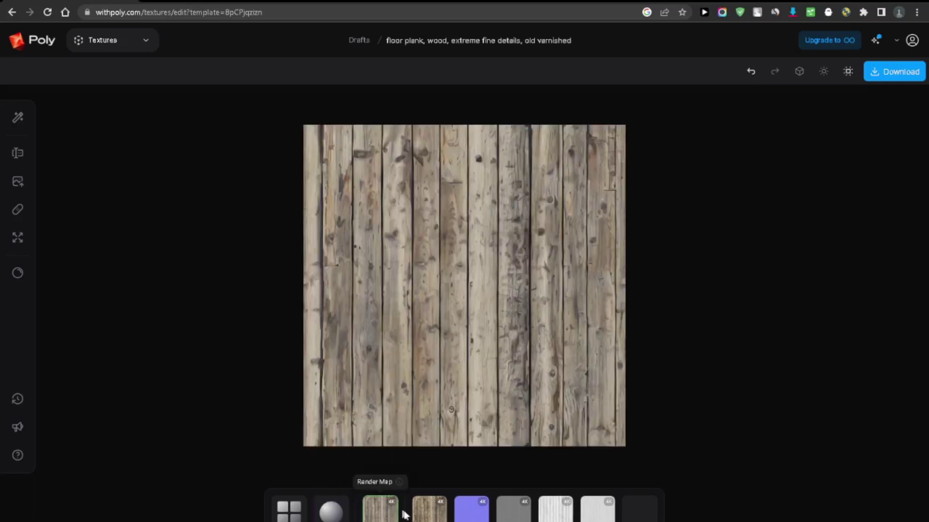
left_click(431, 516)
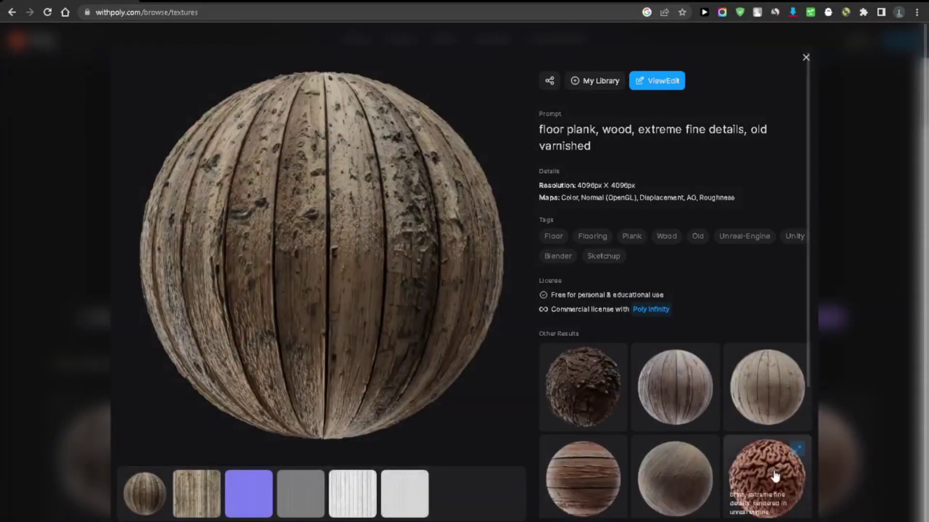
Step: Open the realistic blue eyeball texture in the editor and orbit it to the iris side
left_click(772, 477)
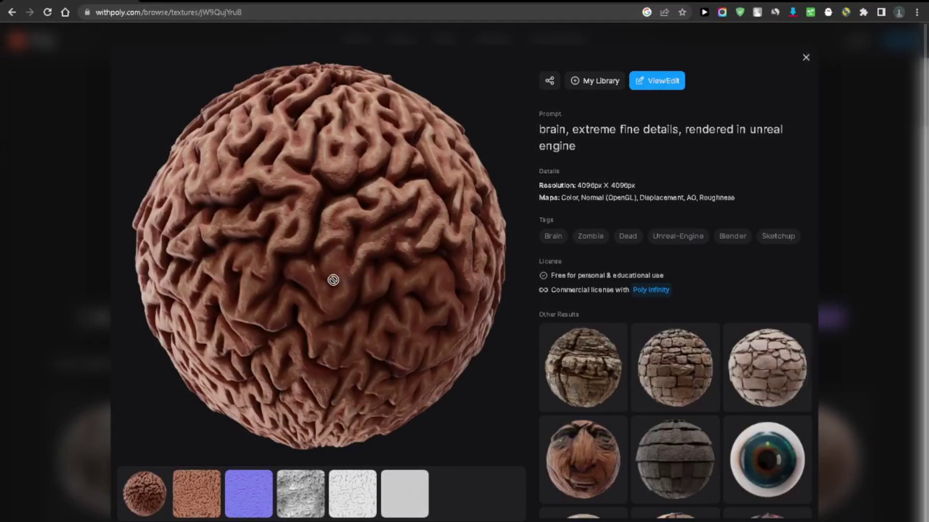
left_click(727, 428)
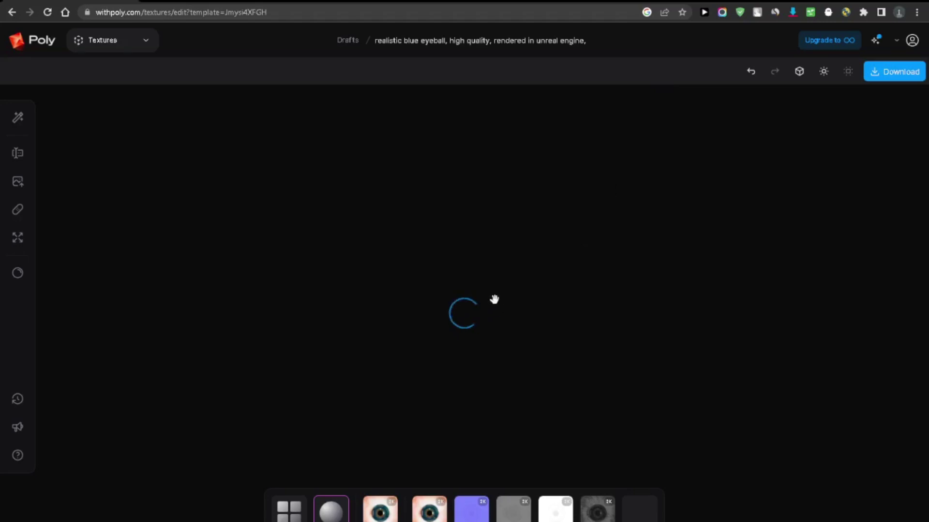
left_click_drag(492, 319, 610, 319)
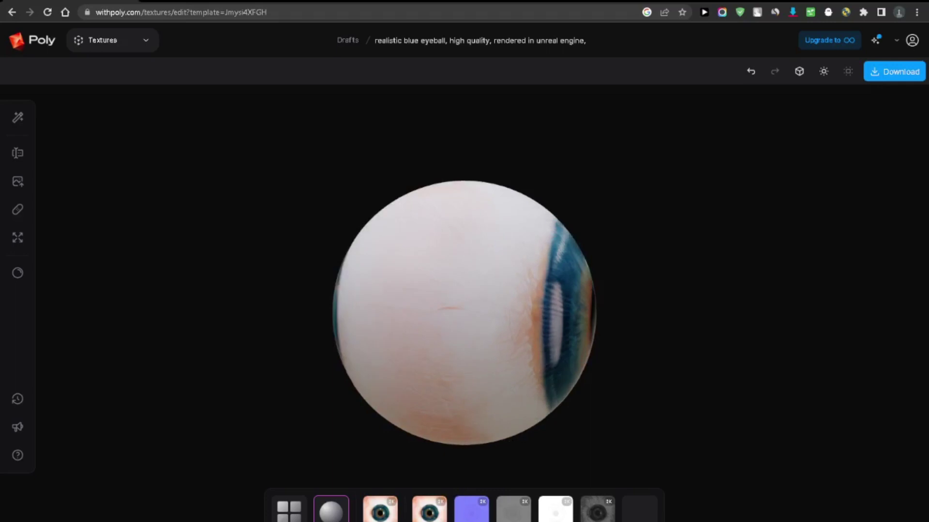
Step: Preview the eyeball's colour, normal, grey, ambient occlusion and dark grey maps, then open Download options
left_click(389, 515)
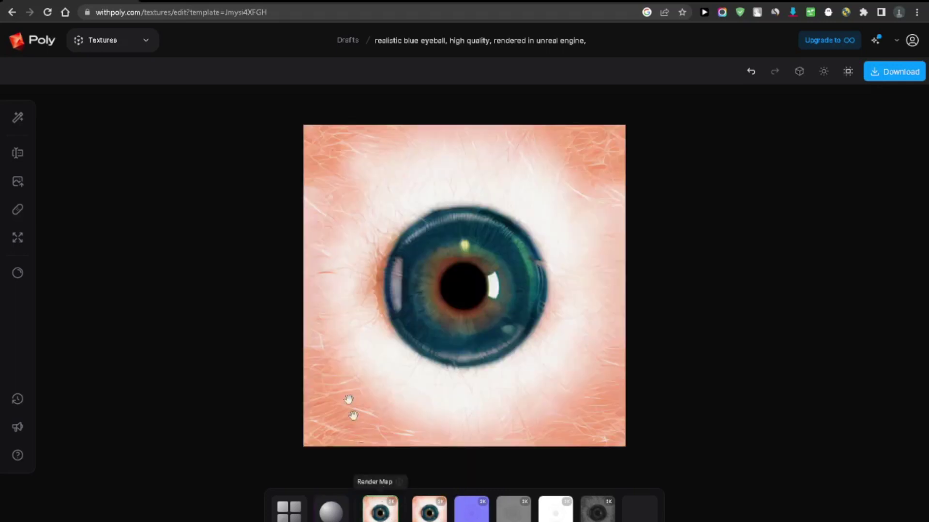
left_click(472, 511)
left_click(508, 515)
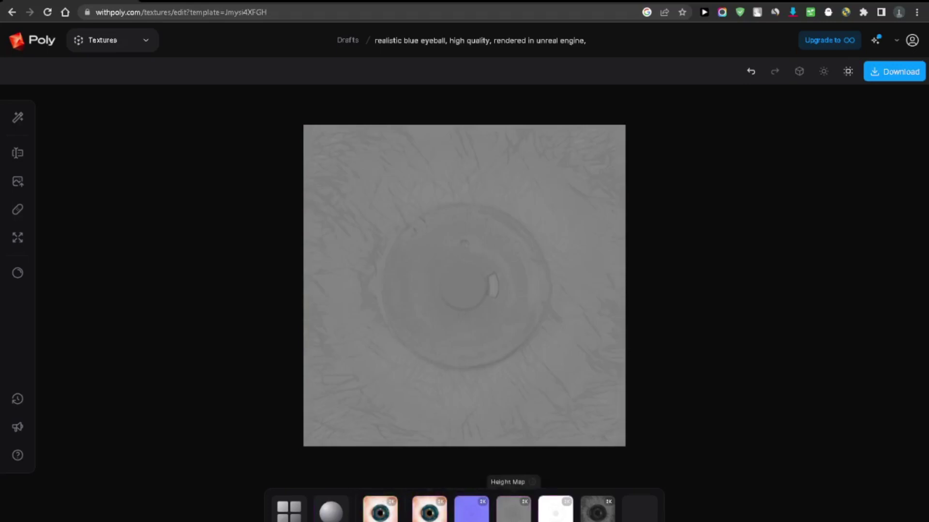
left_click(555, 515)
left_click(604, 517)
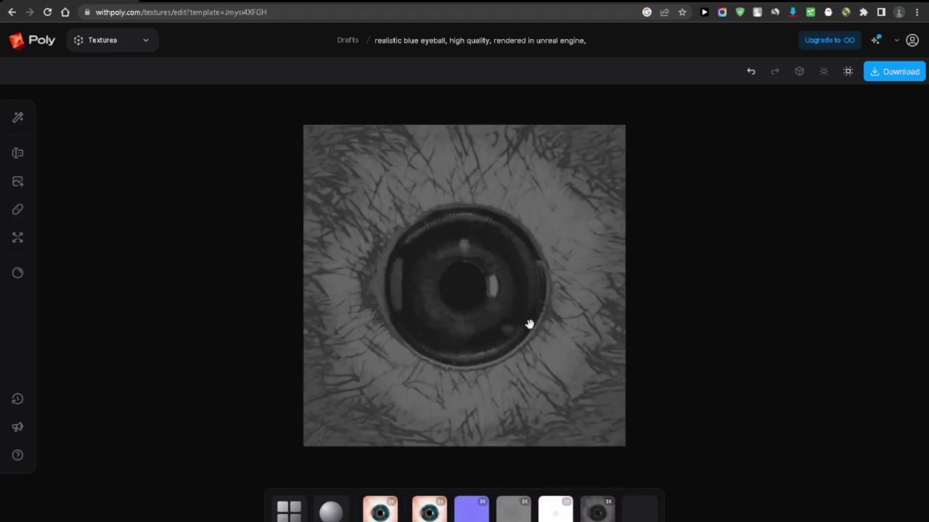
left_click(895, 73)
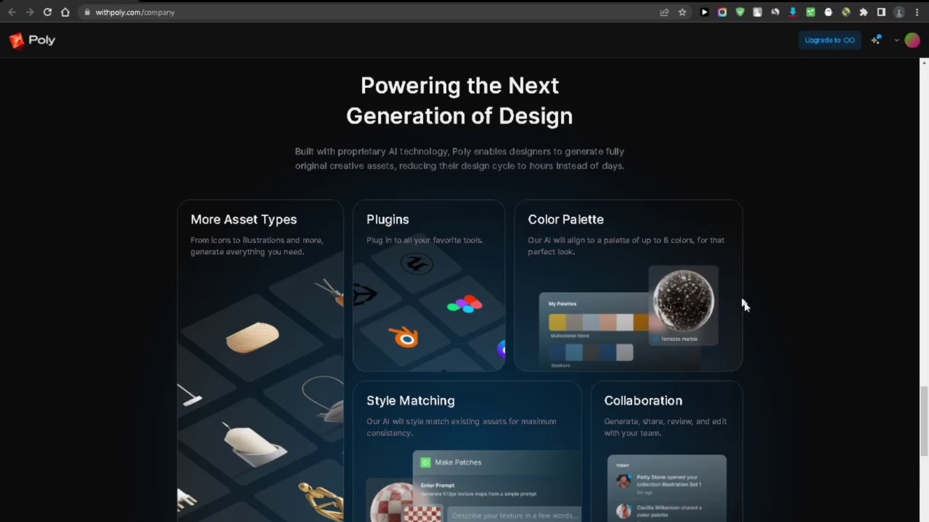
scroll(745, 305, "down", 2)
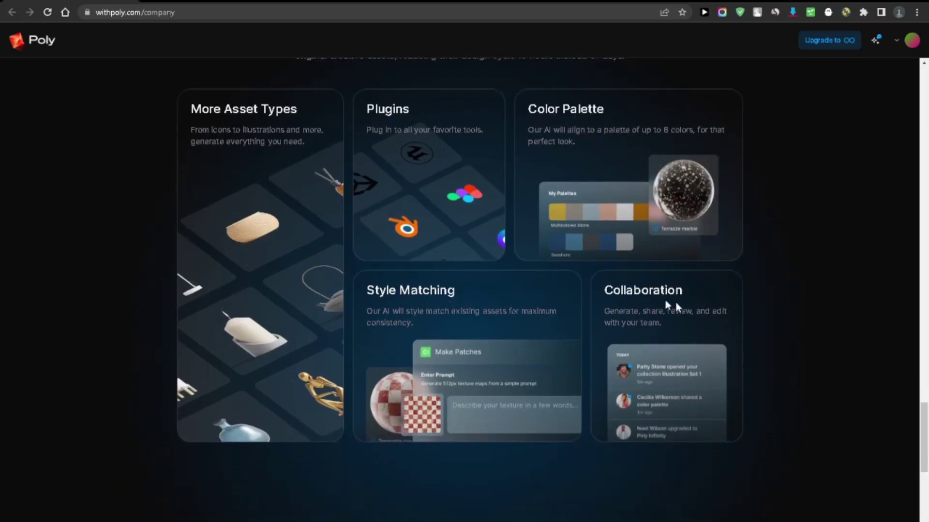
scroll(755, 332, "down", 3)
scroll(755, 331, "down", 3)
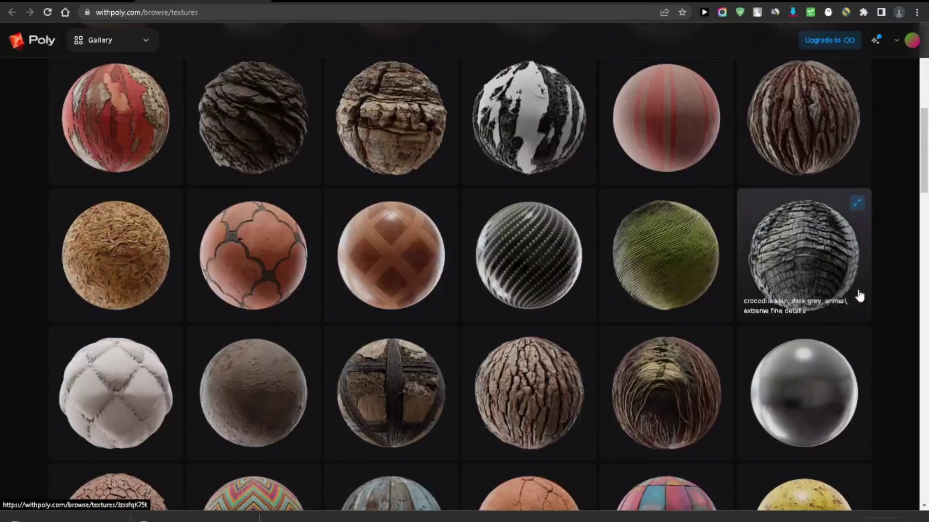
scroll(879, 309, "down", 3)
scroll(879, 310, "down", 3)
scroll(878, 310, "down", 1)
scroll(878, 310, "down", 1)
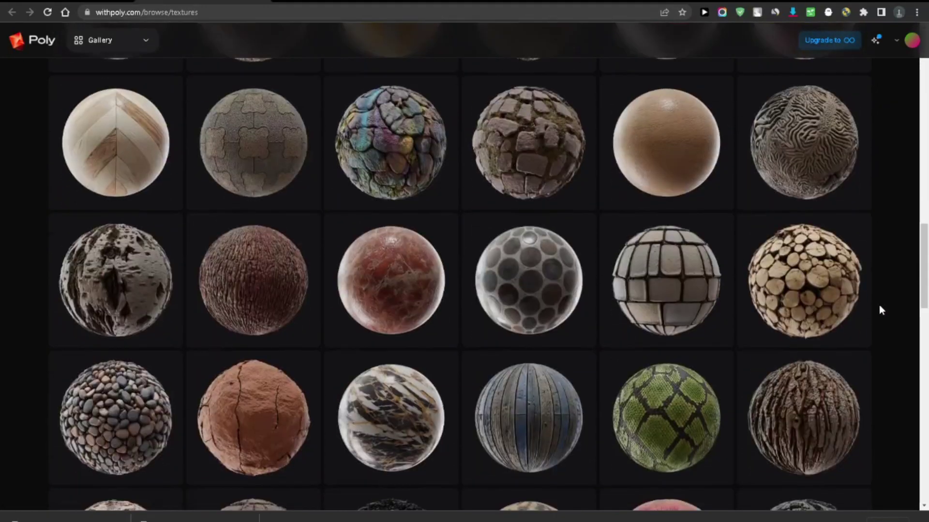
scroll(879, 310, "down", 2)
scroll(878, 363, "down", 2)
scroll(879, 472, "down", 1)
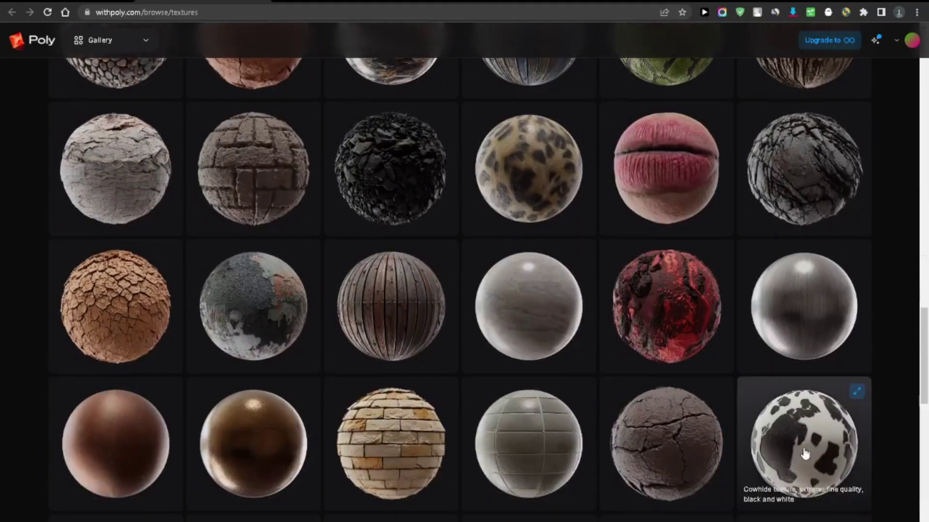
scroll(788, 445, "down", 4)
scroll(803, 425, "down", 3)
scroll(767, 416, "down", 2)
scroll(767, 416, "down", 2)
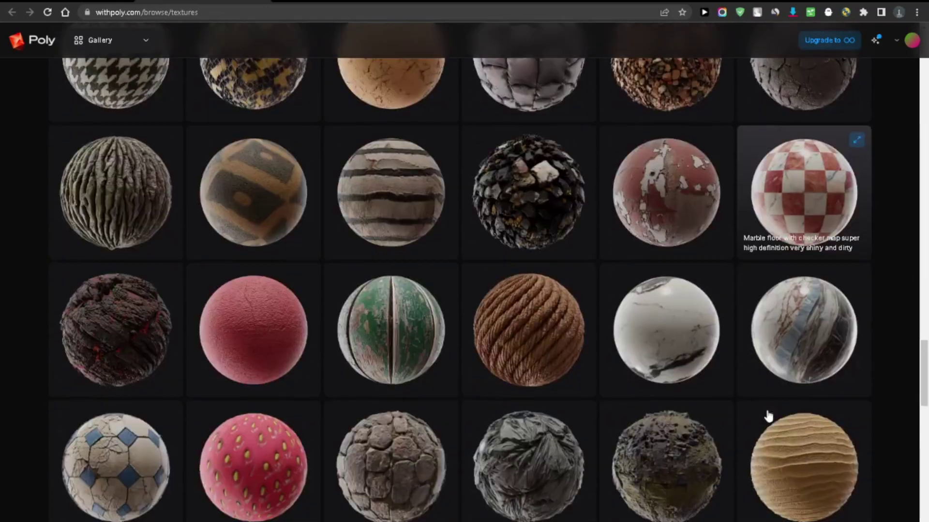
scroll(768, 416, "down", 2)
scroll(768, 416, "down", 4)
scroll(786, 410, "down", 5)
scroll(785, 410, "down", 3)
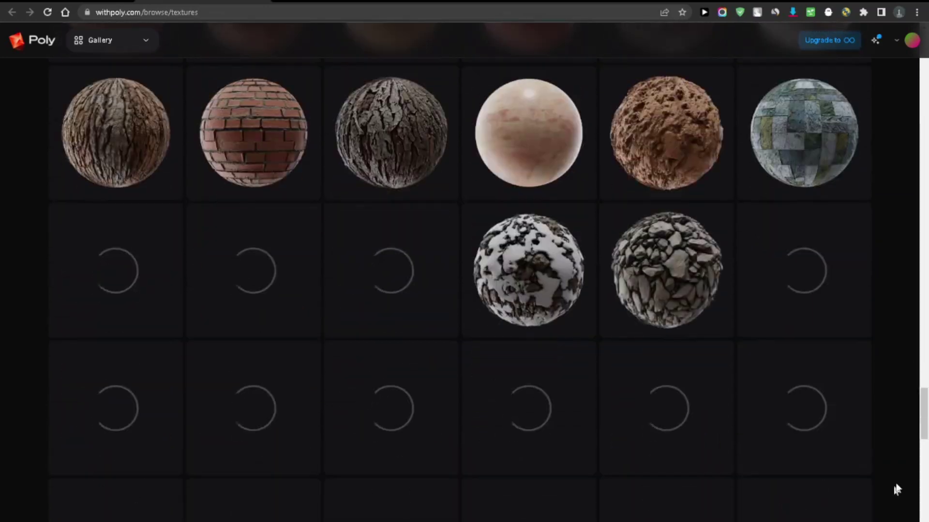
scroll(921, 406, "down", 1)
scroll(920, 442, "down", 2)
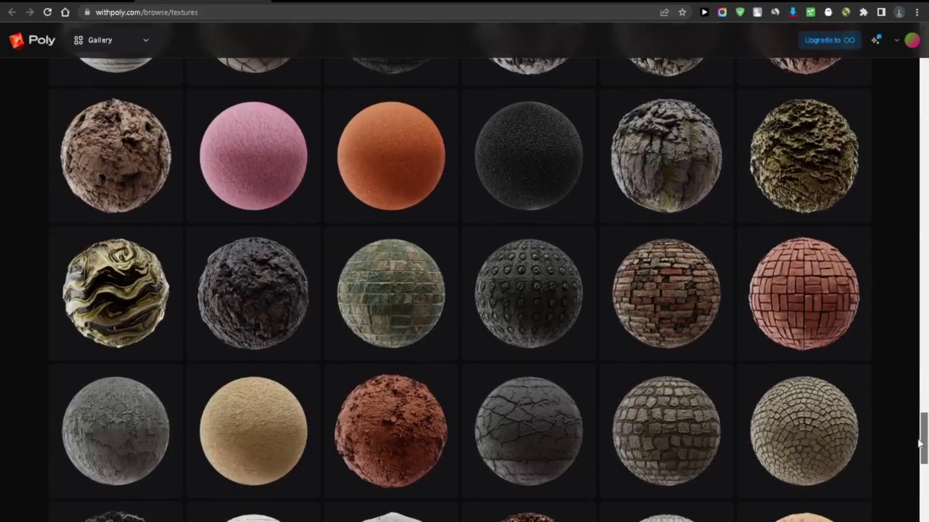